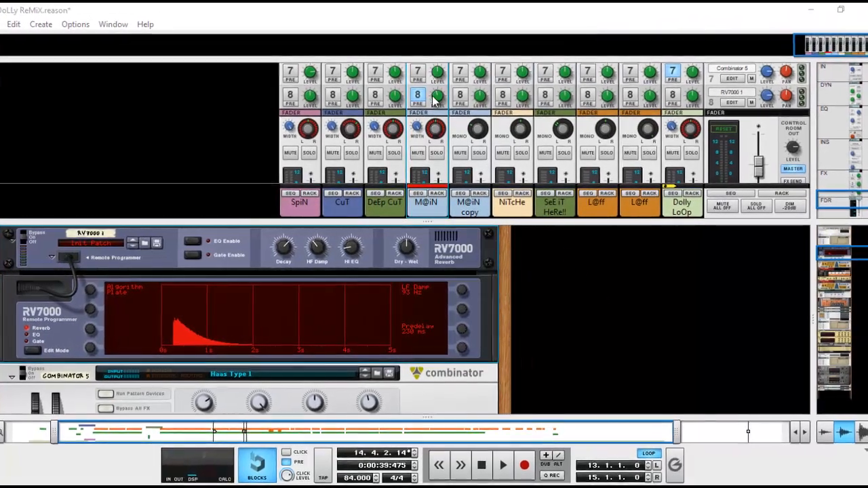
- Raise the RV7000 1 reverb's wet mix and switch its algorithm to Arena
click(434, 101)
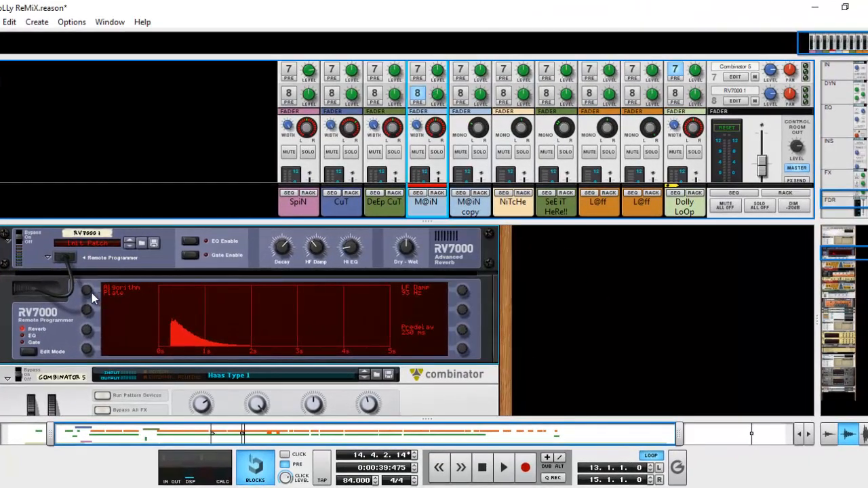
click(407, 250)
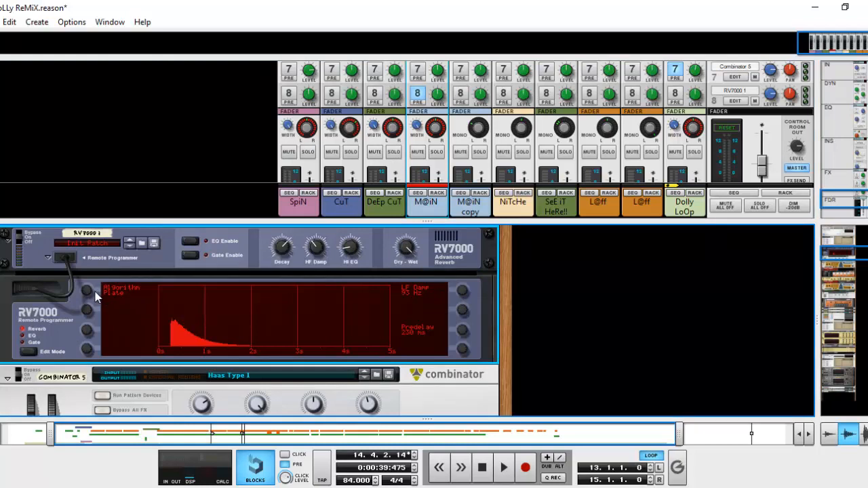
drag(93, 291, 110, 302)
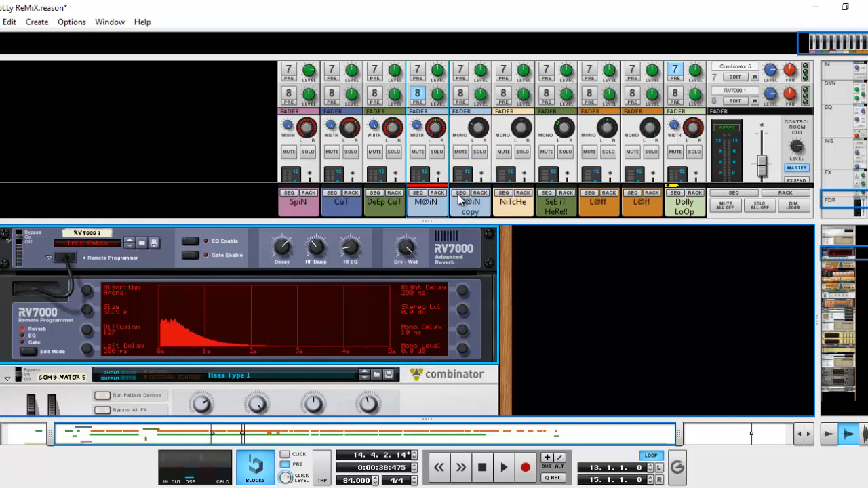
- Turn off the M@iN channel's FX8 send and play the loop from bar 13 without the reverb
key(KP_0)
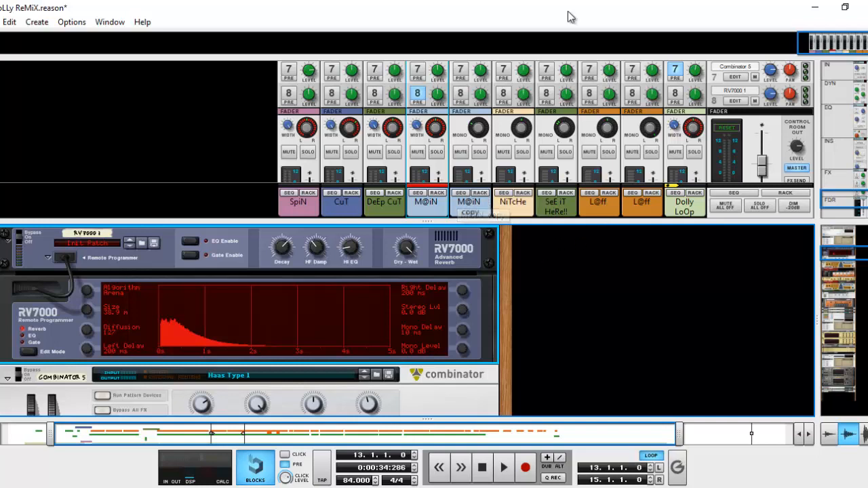
click(417, 94)
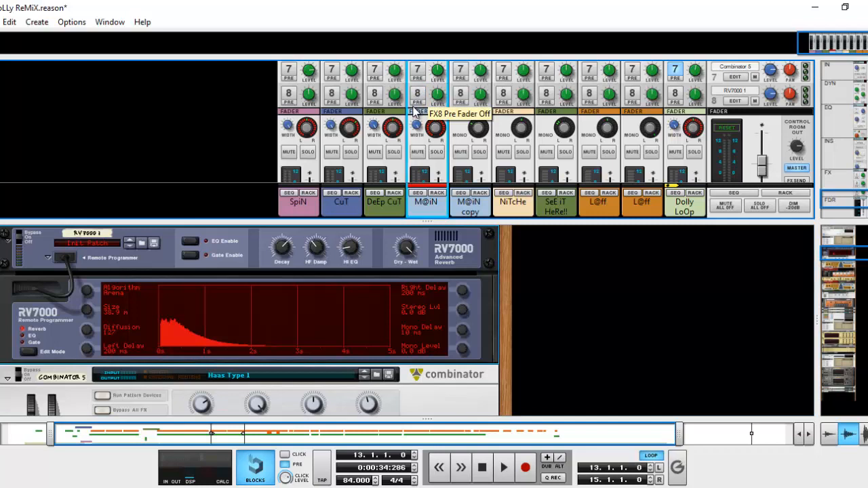
key(space)
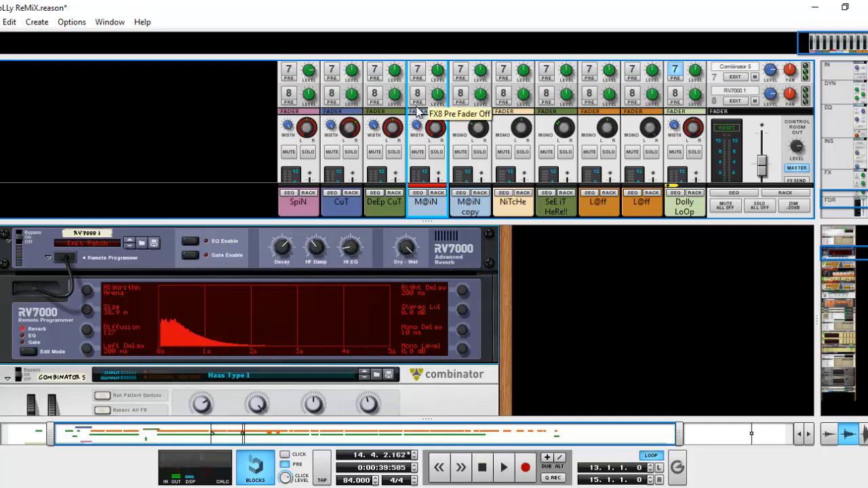
key(KP_0)
- Turn the M@iN channel's FX8 send back on and set its level to -4.86 dB while the loop plays
click(418, 97)
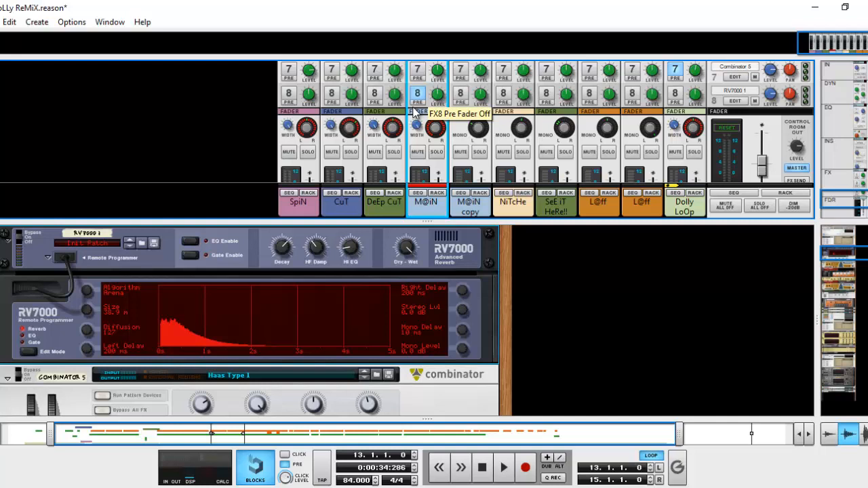
key(space)
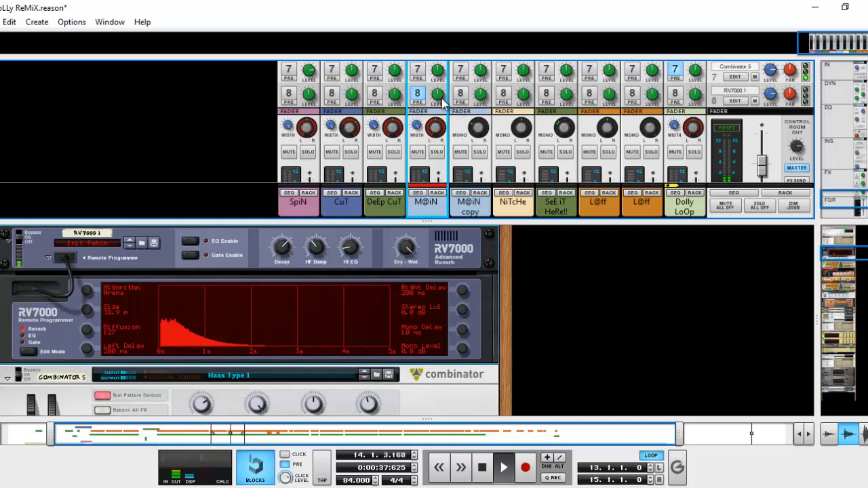
drag(442, 100, 444, 97)
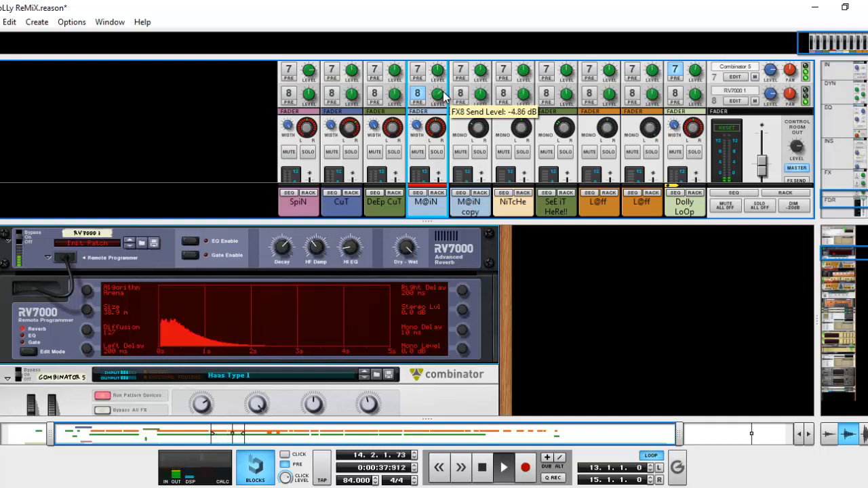
key(space)
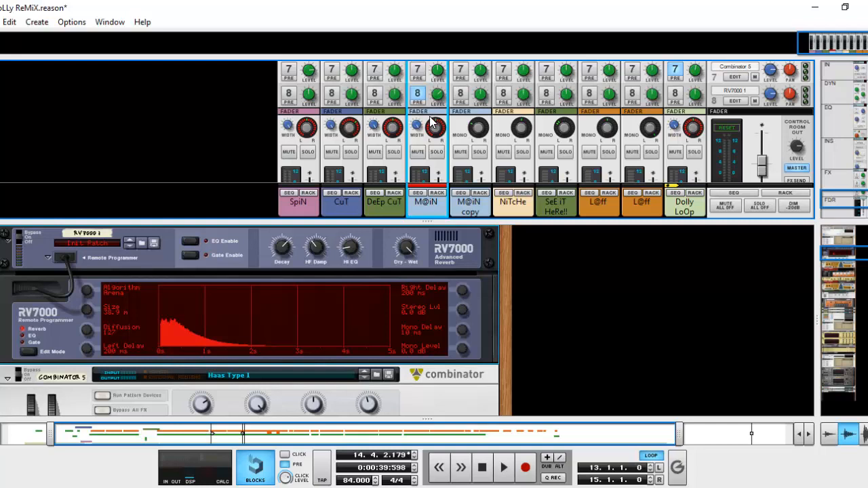
- Switch the RV7000 1 reverb's algorithm back to Plate
mouse_move(428, 139)
drag(85, 291, 85, 285)
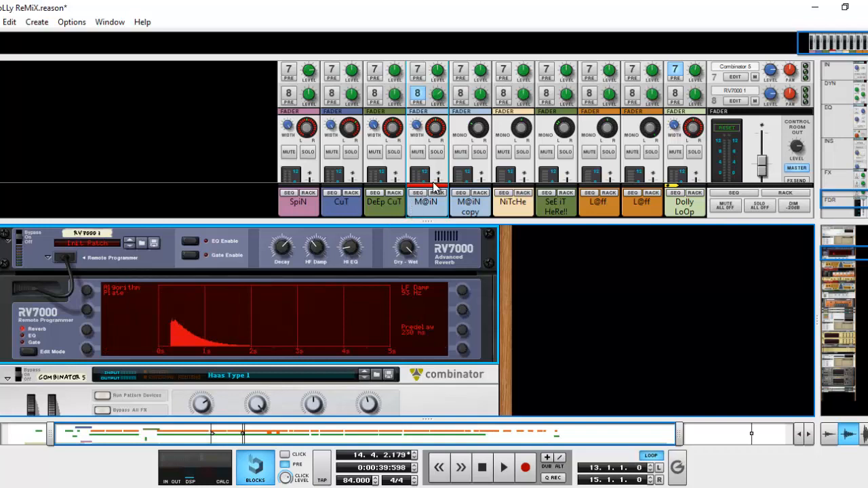
- Reset the RV7000 1 predelay to 0 ms and audition the loop with only the M@iN channel soloed
click(437, 151)
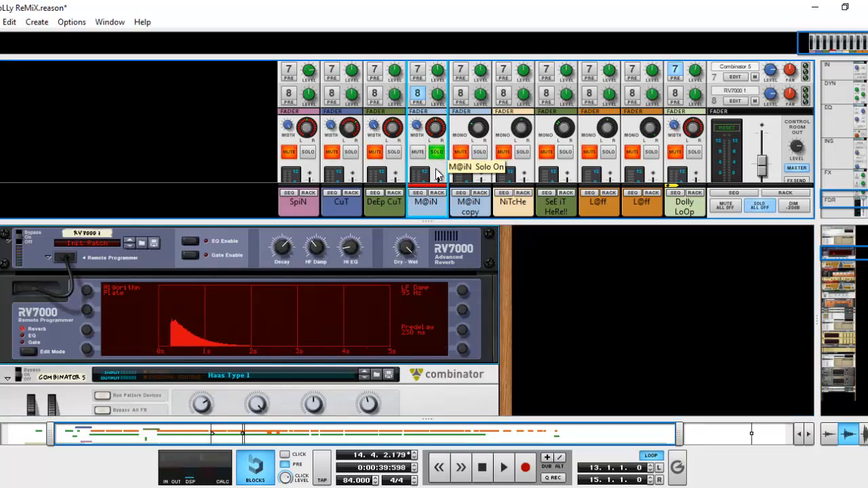
ctrl+click(461, 328)
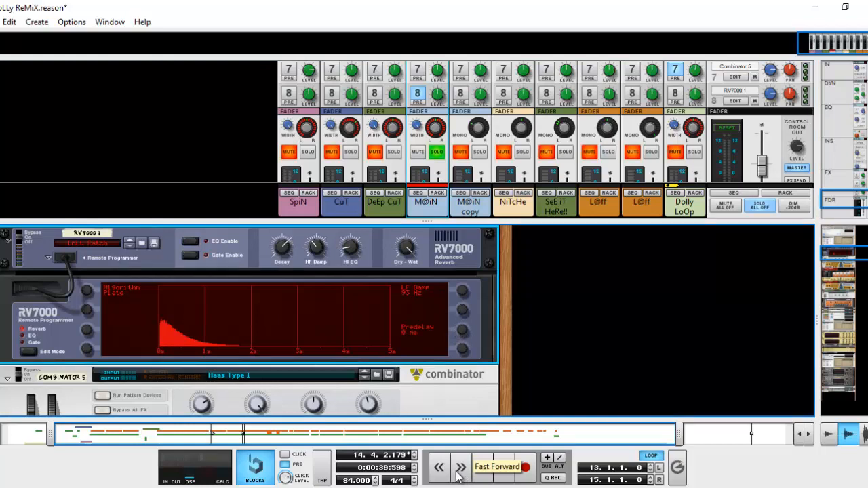
key(space)
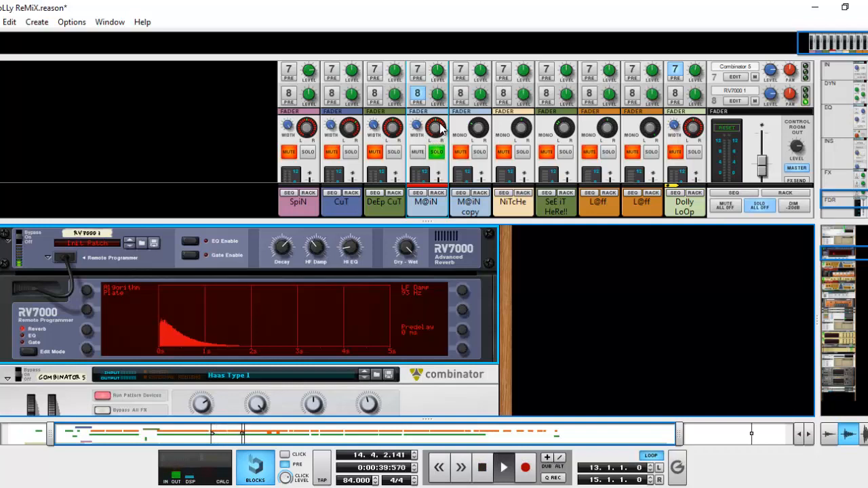
mouse_move(439, 128)
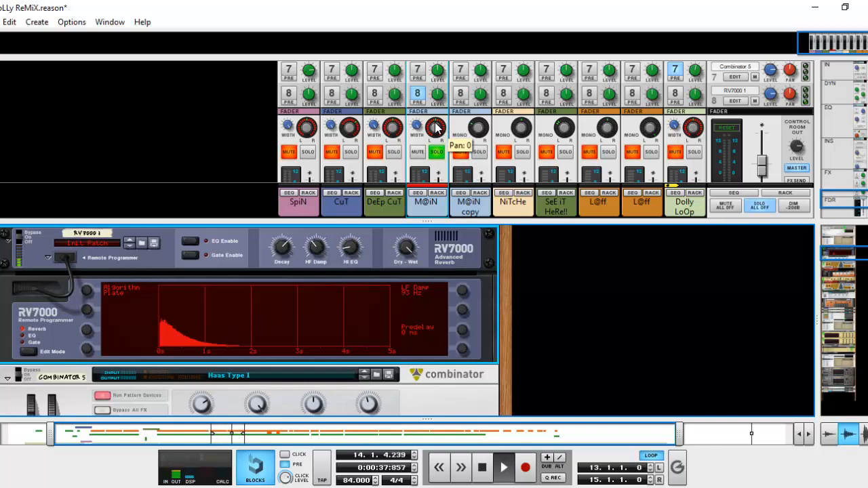
key(space)
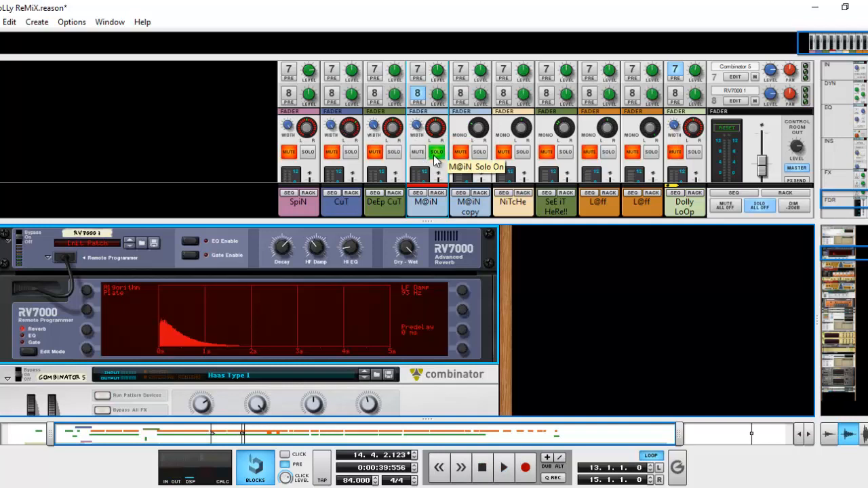
click(434, 155)
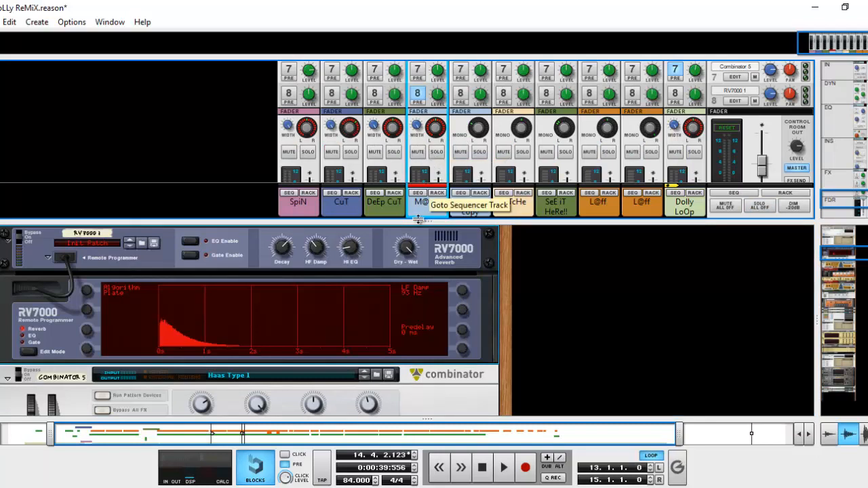
- Set the RV7000 1 Dry/Wet to 70 and lower the M@iN channel's FX8 send level to -20.81 dB
click(407, 264)
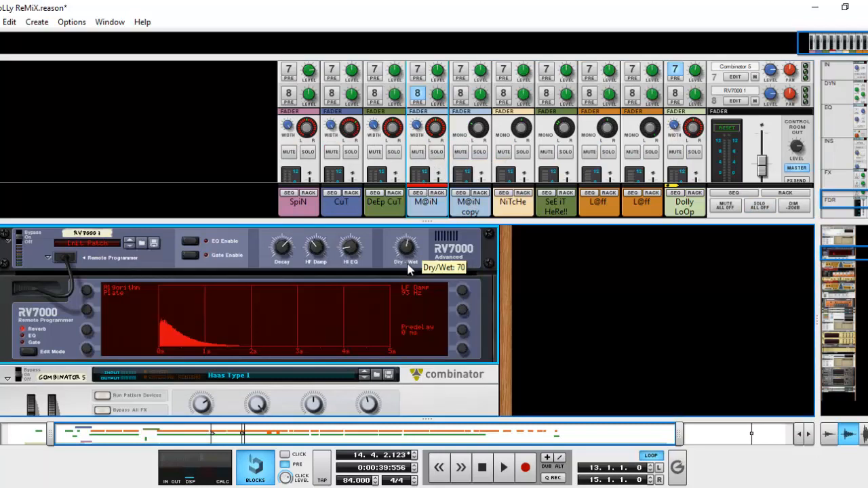
scroll(407, 266, down, 6)
click(438, 102)
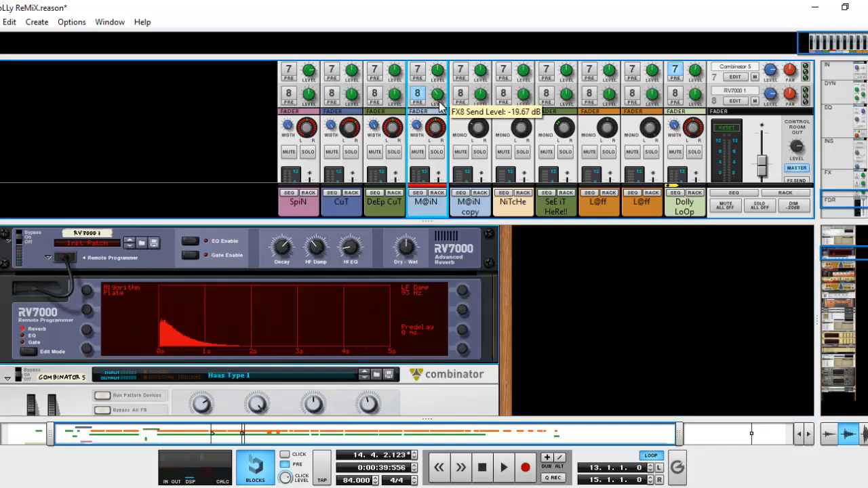
scroll(439, 103, down, 1)
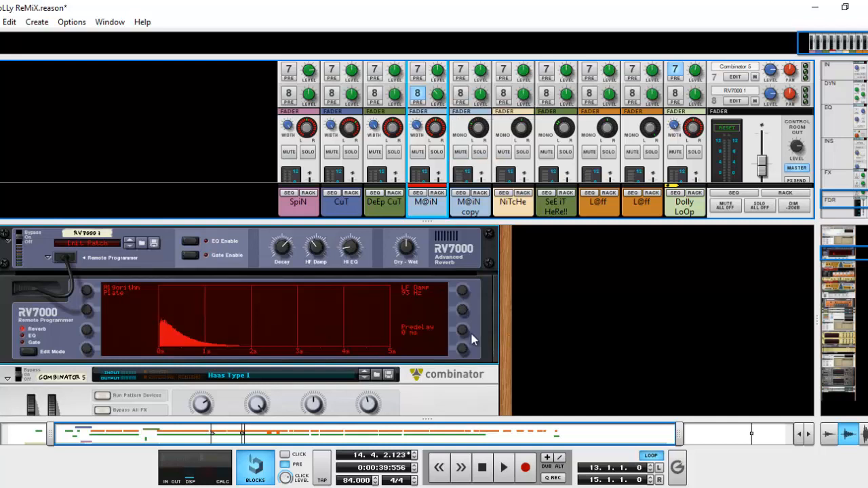
- Set the RV7000 1 predelay to 250 ms and listen to the loop with the M@iN channel soloed
drag(463, 332, 457, 291)
click(436, 154)
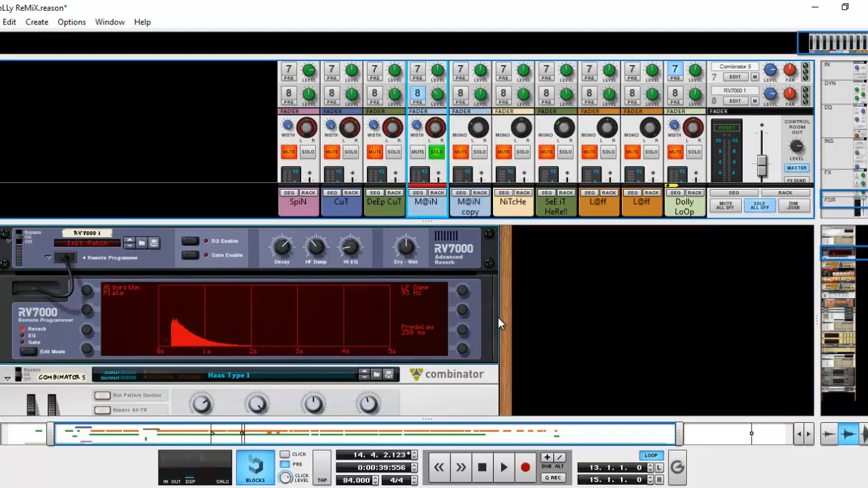
key(space)
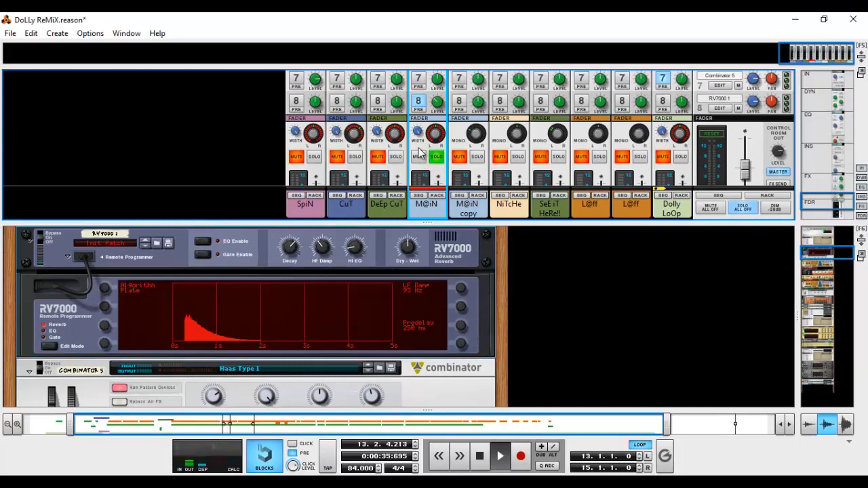
click(465, 331)
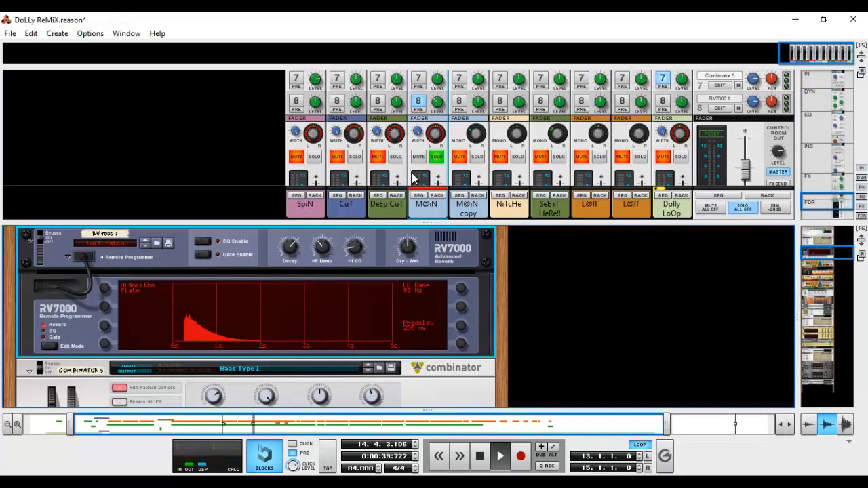
mouse_move(440, 107)
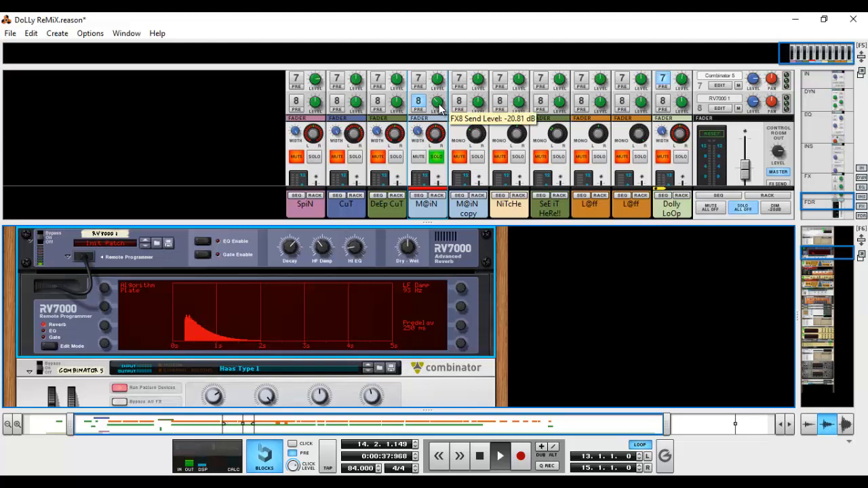
key(space)
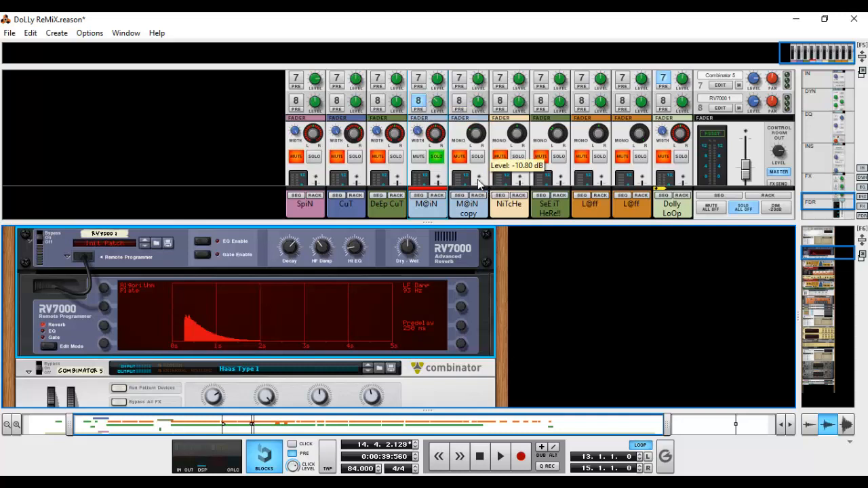
- Unsolo the M@iN channel and play the full mix, toggling its FX8 send off and on to compare
click(435, 156)
key(space)
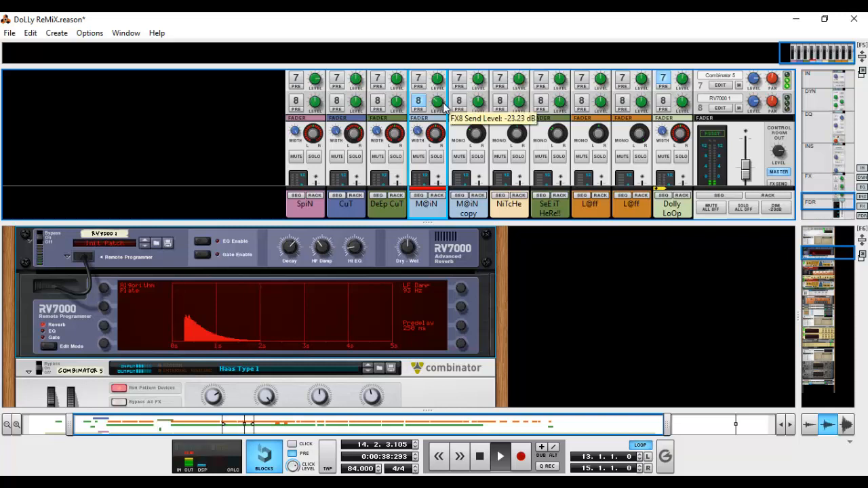
click(419, 102)
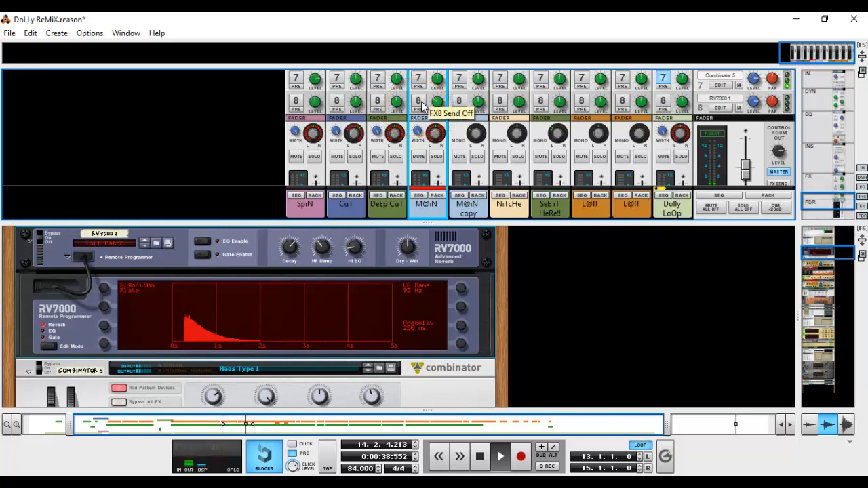
click(422, 103)
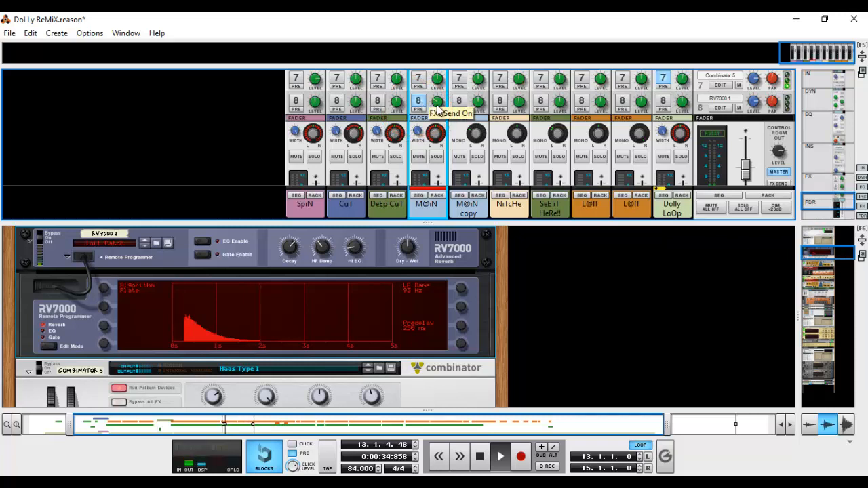
- Raise the M@iN channel's FX8 send level to -16.54 dB and compare the mix with the send switched off
scroll(439, 107, up, 5)
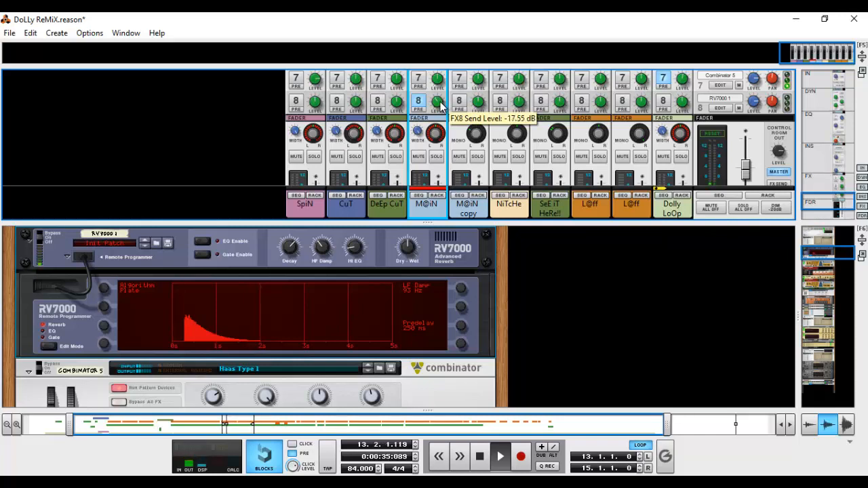
scroll(440, 104, up, 1)
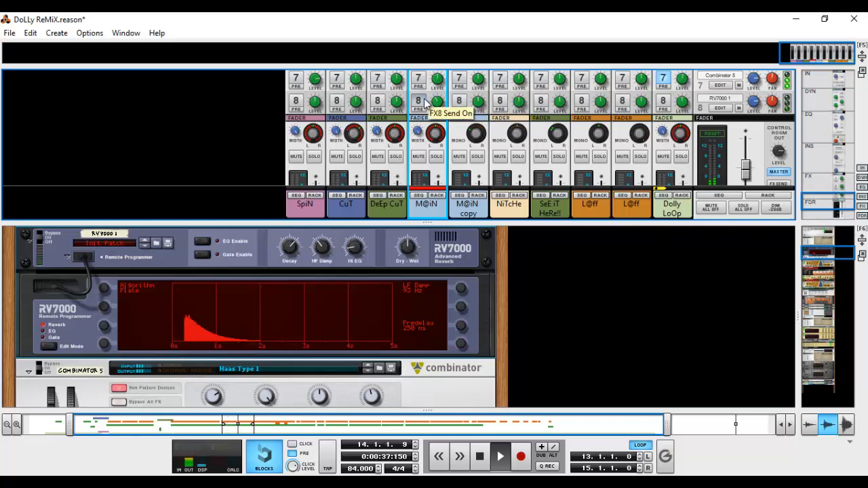
click(423, 102)
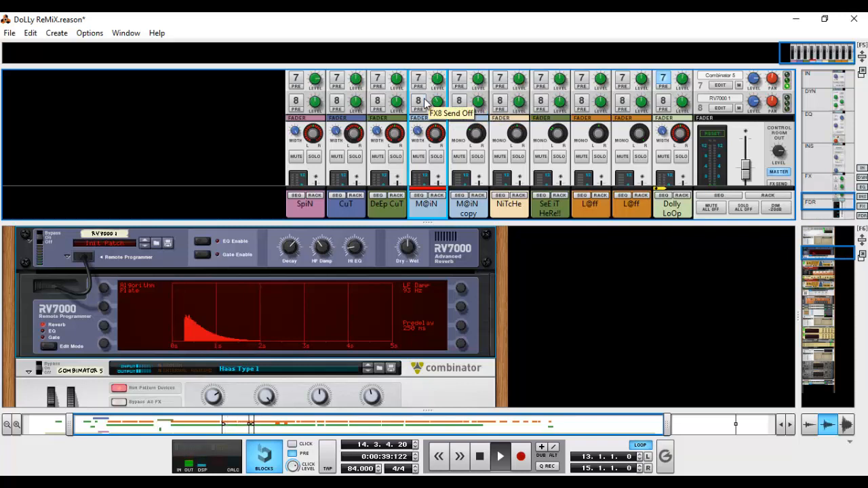
key(space)
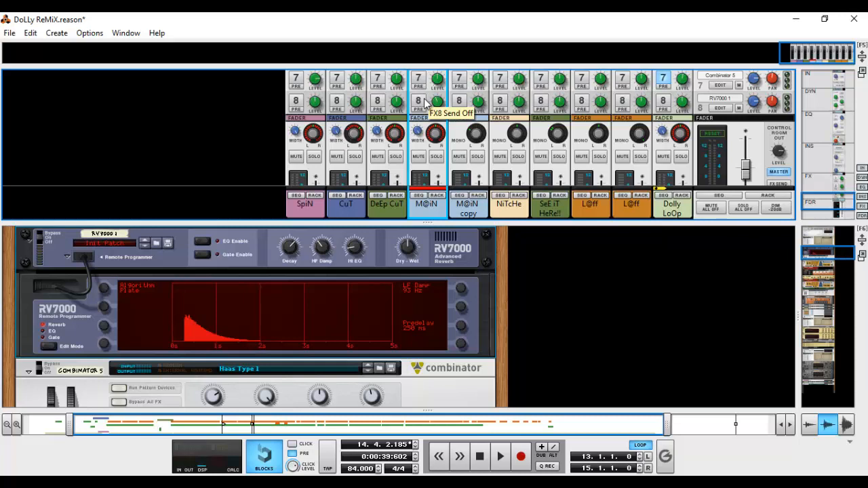
- Switch the M@iN channel's FX8 send back on and play the loop again to check the reverb in the mix
click(419, 101)
key(space)
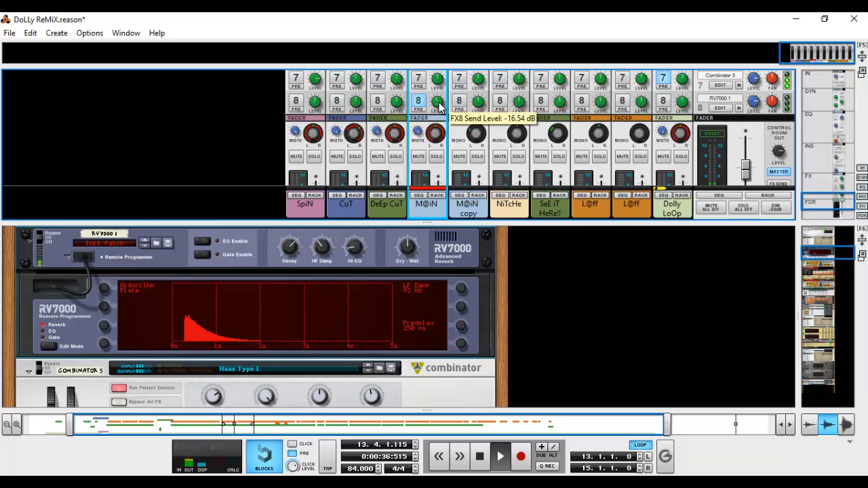
drag(439, 103, 439, 103)
click(464, 325)
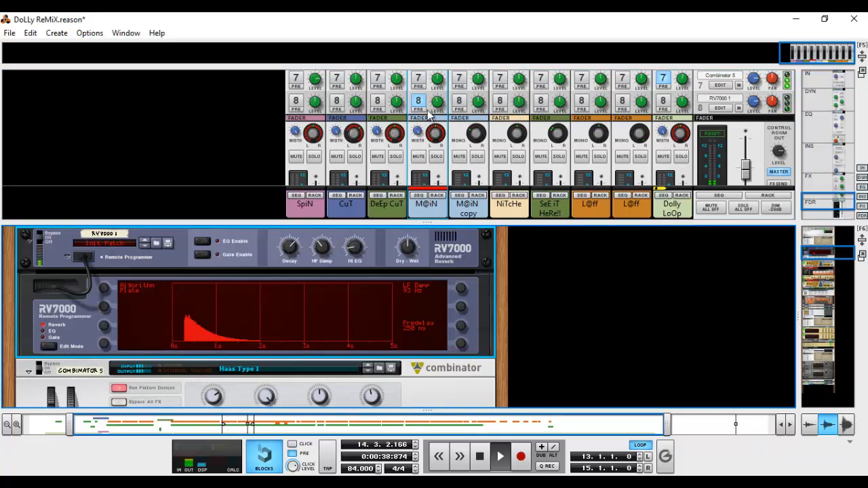
key(space)
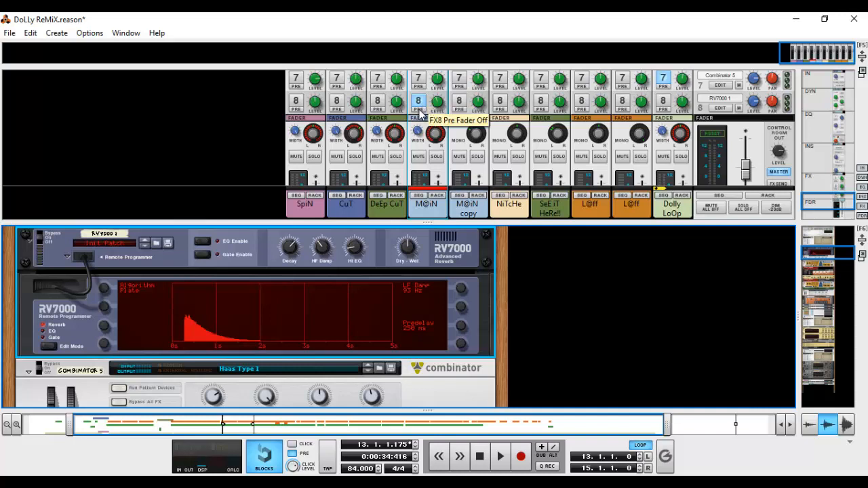
- Set the M@iN channel's FX8 send to pre-fader and play the loop, toggling the pre-fader option to compare
click(419, 112)
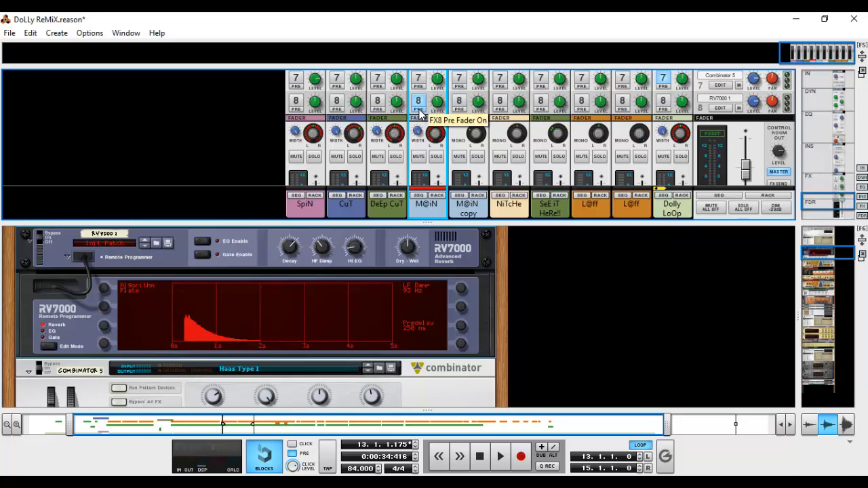
key(space)
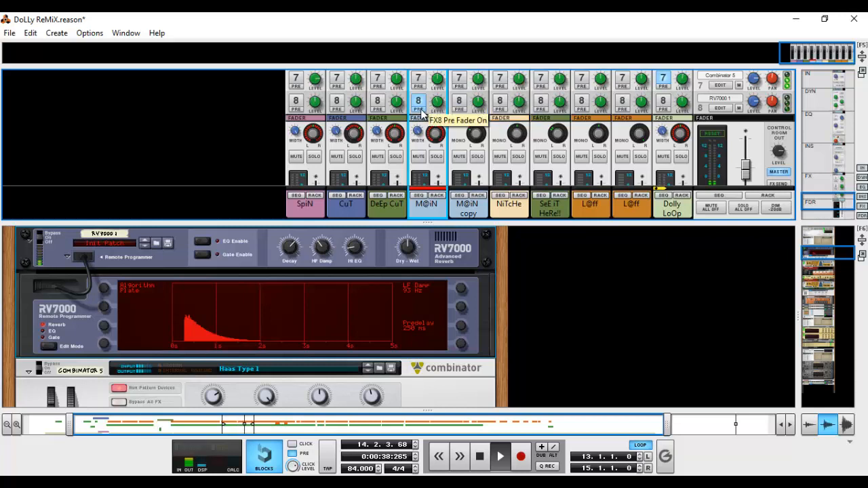
click(419, 109)
click(420, 109)
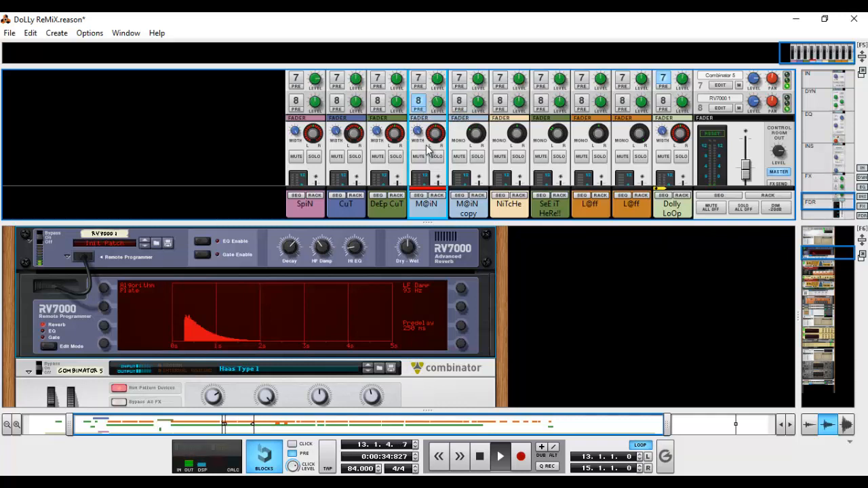
click(419, 111)
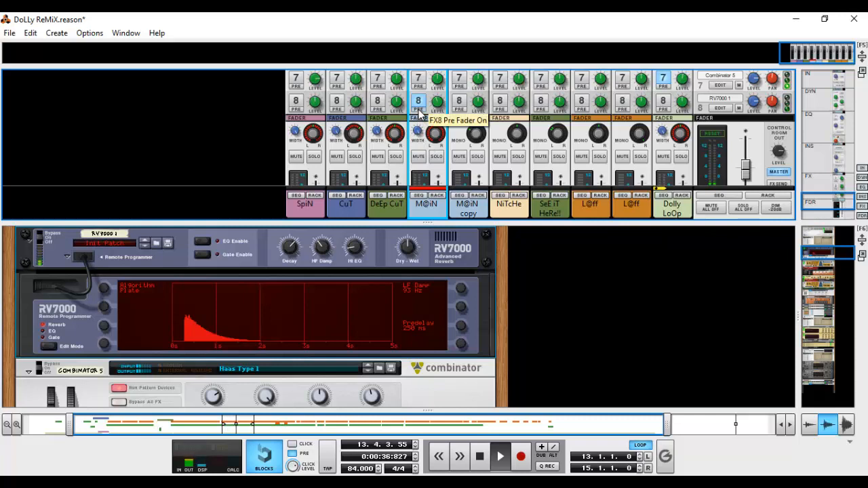
- Lower the M@iN channel's FX8 send level slightly and inspect the channel's fader section in the mixer
mouse_move(440, 106)
mouse_down()
mouse_move(440, 93)
mouse_move(435, 113)
mouse_up()
scroll(428, 112, down, 5)
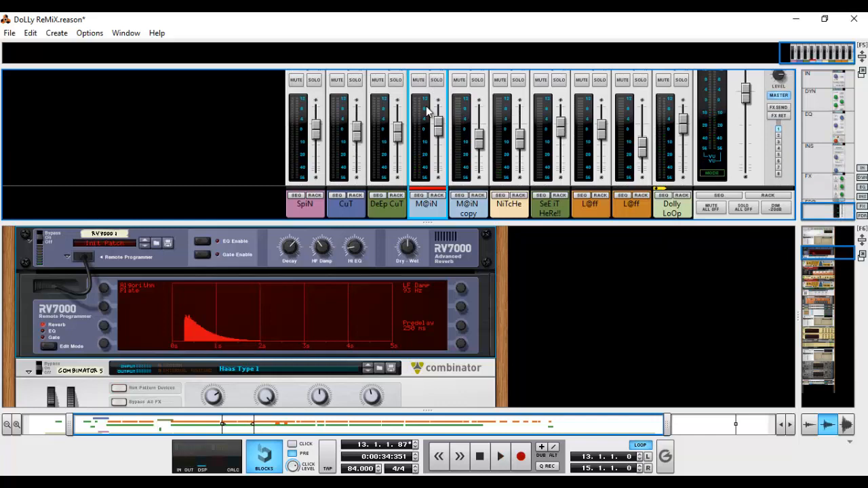
scroll(427, 112, up, 5)
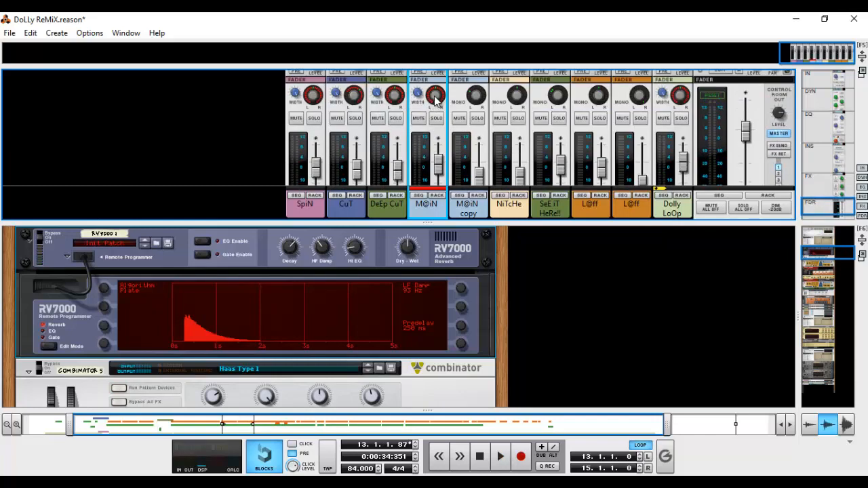